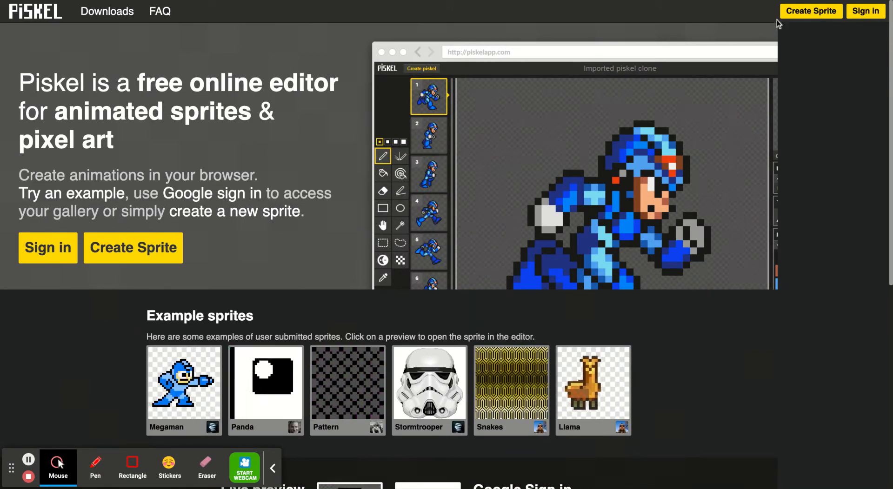
Create a new sprite and resize its canvas to 16 x 16 px
left_click(142, 255)
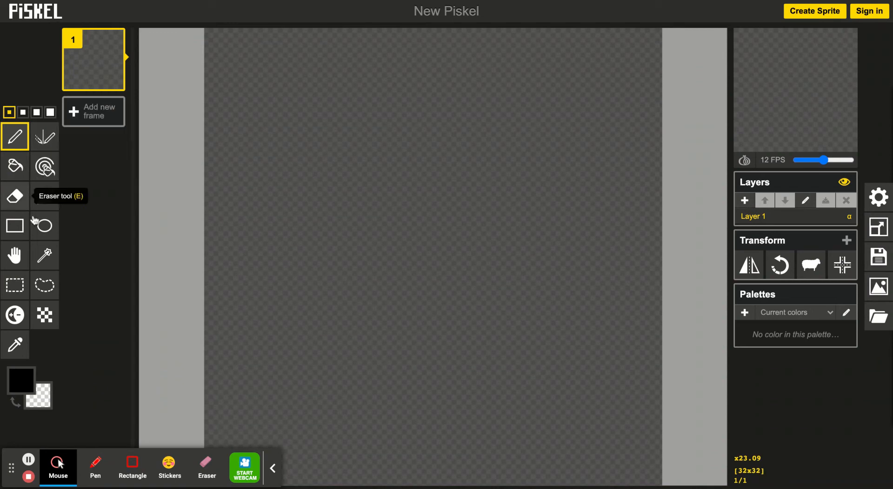
mouse_move(112, 58)
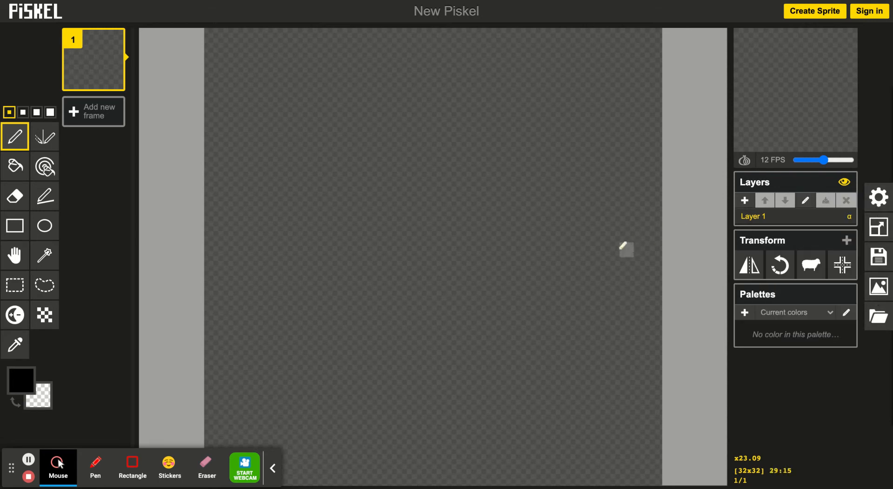
left_click(879, 229)
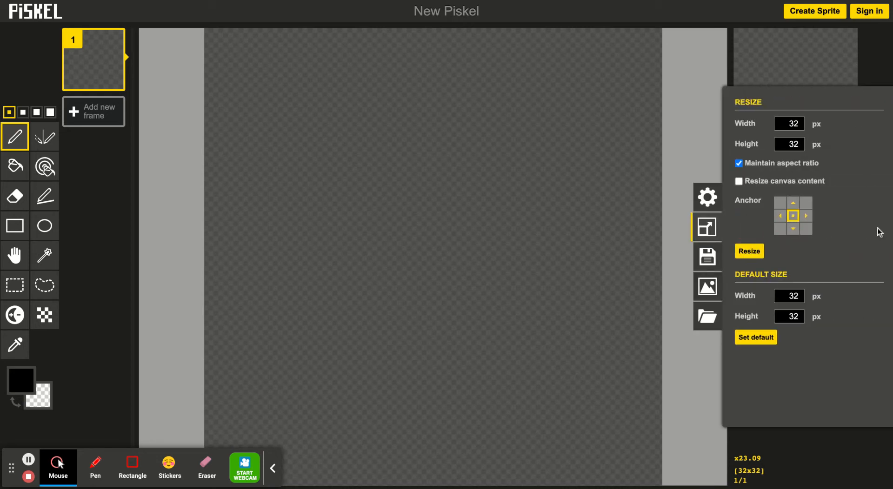
double_click(783, 124)
key("Tab")
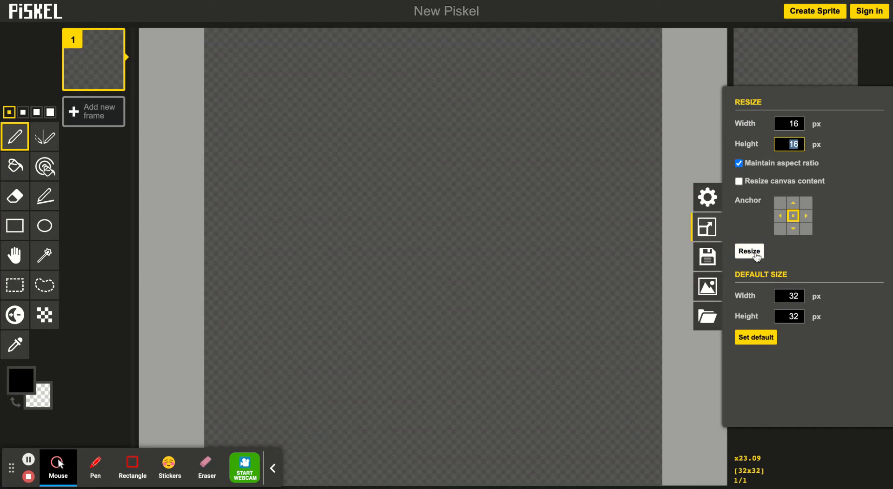
left_click(738, 181)
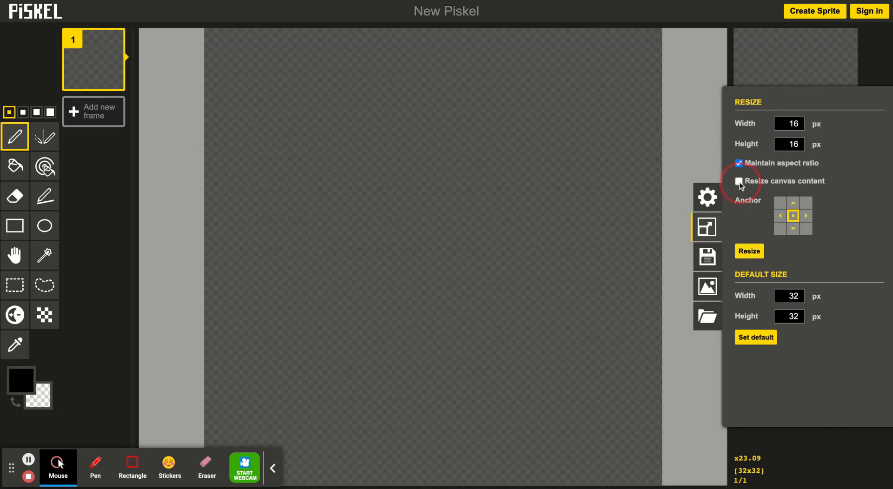
left_click(754, 251)
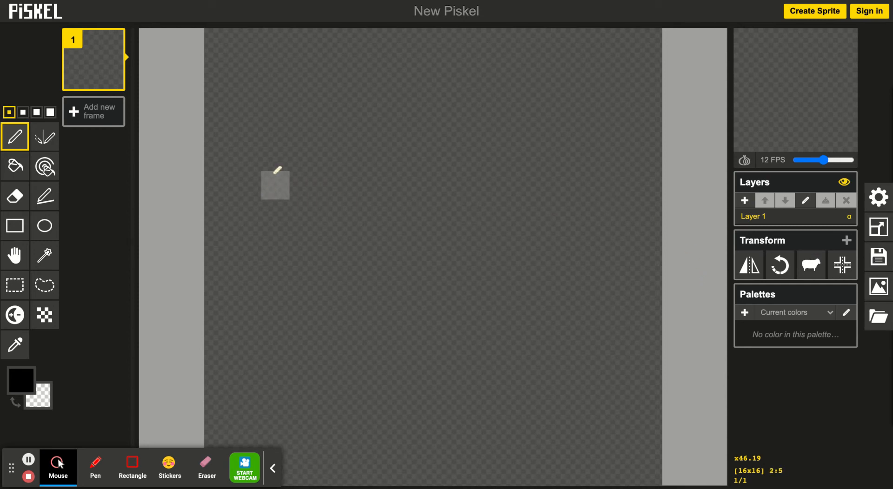
Try the three larger pen sizes over the canvas and return to the smallest, one-pixel size
left_click(23, 112)
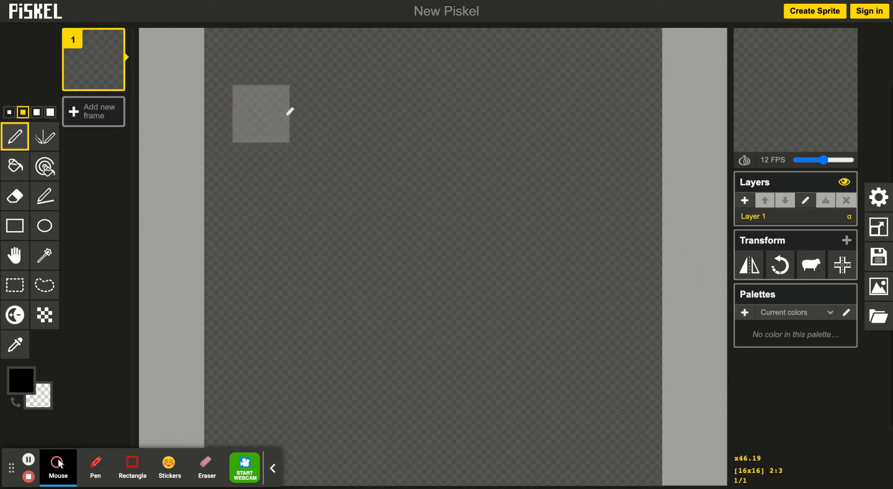
left_click(36, 112)
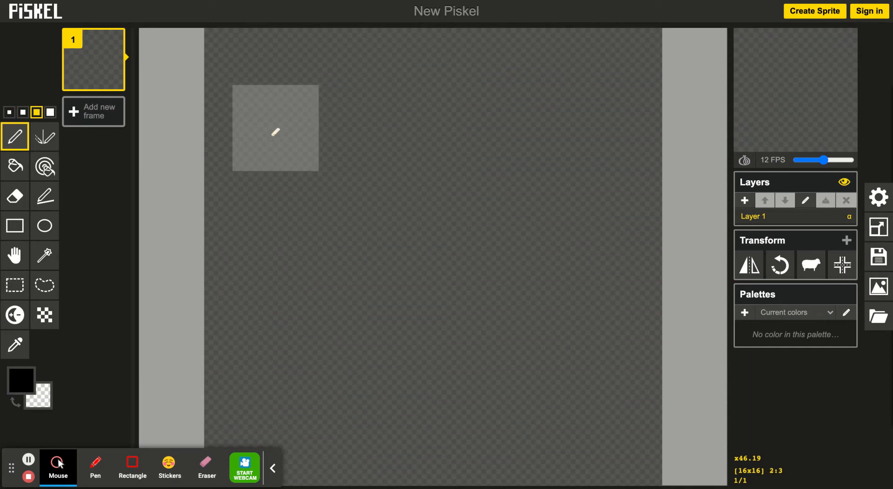
left_click(50, 113)
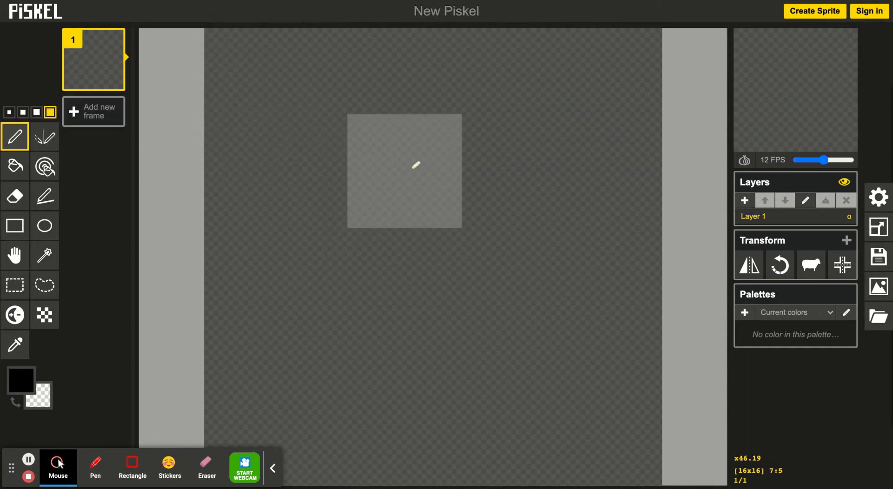
left_click(9, 112)
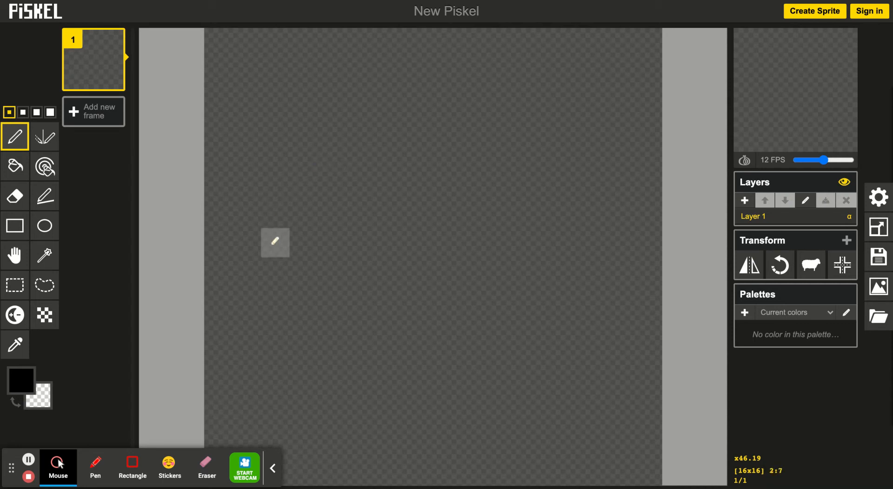
Draw a closed, roughly round face outline in yellow #ffec00 and fill its inside with the same colour
left_click(21, 380)
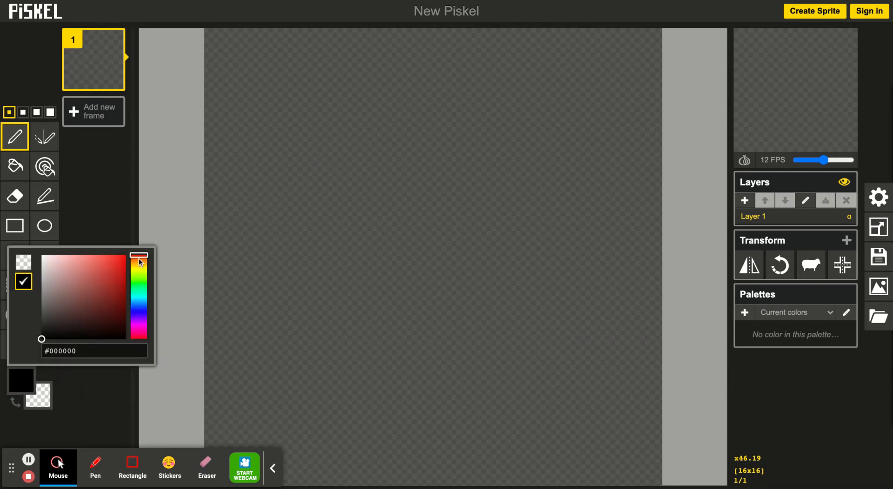
left_click_drag(139, 258, 138, 270)
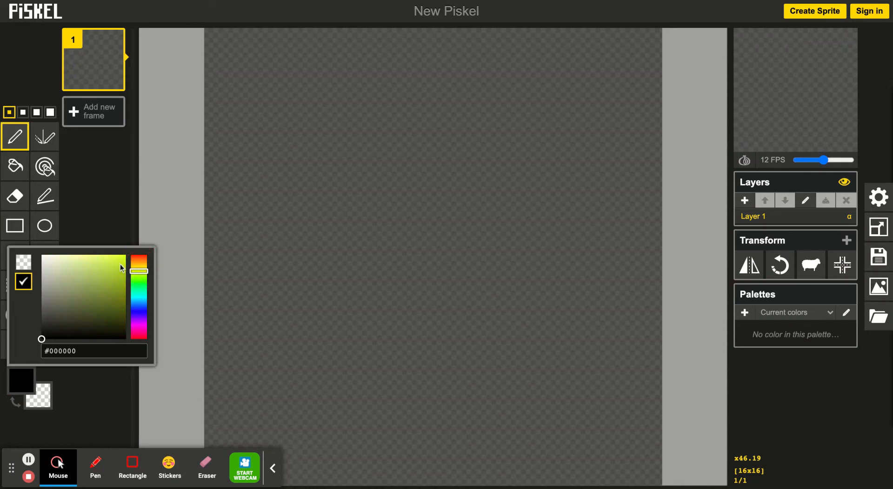
left_click(125, 256)
left_click(142, 269)
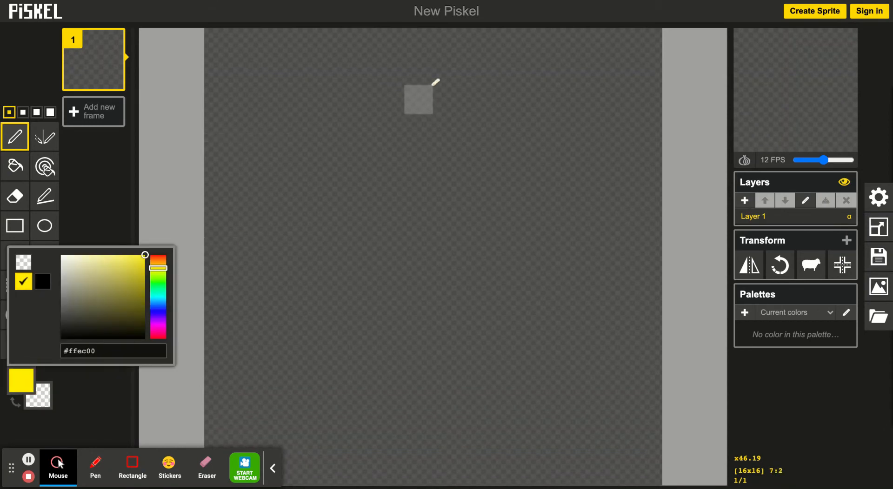
mouse_move(433, 85)
left_mouse_down()
mouse_move(320, 155)
mouse_move(285, 215)
mouse_move(271, 264)
mouse_move(273, 314)
mouse_move(308, 381)
mouse_move(371, 415)
mouse_move(469, 426)
mouse_move(555, 418)
mouse_move(627, 348)
mouse_move(640, 277)
mouse_move(603, 184)
mouse_move(519, 136)
mouse_move(446, 111)
mouse_move(359, 123)
left_mouse_up()
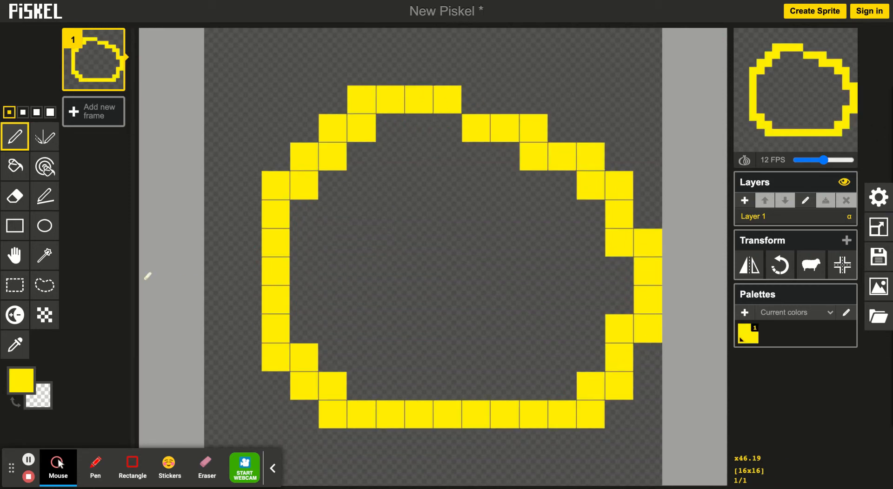
left_click(16, 168)
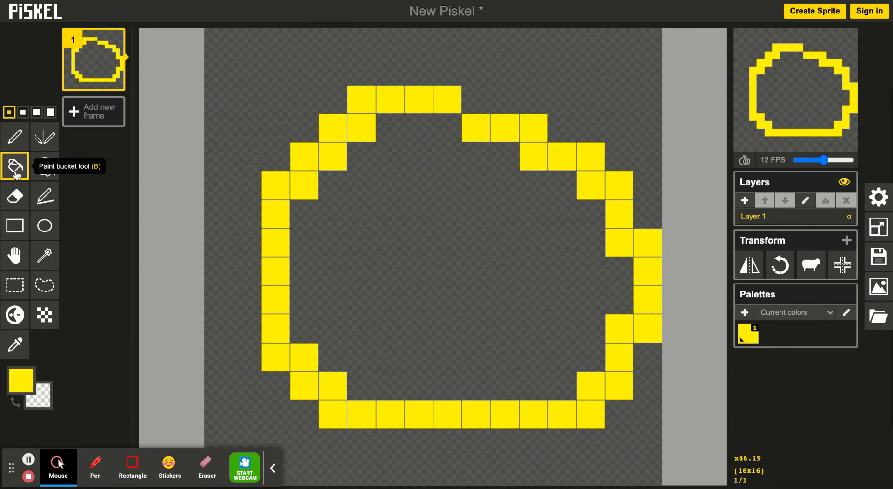
left_click(386, 182)
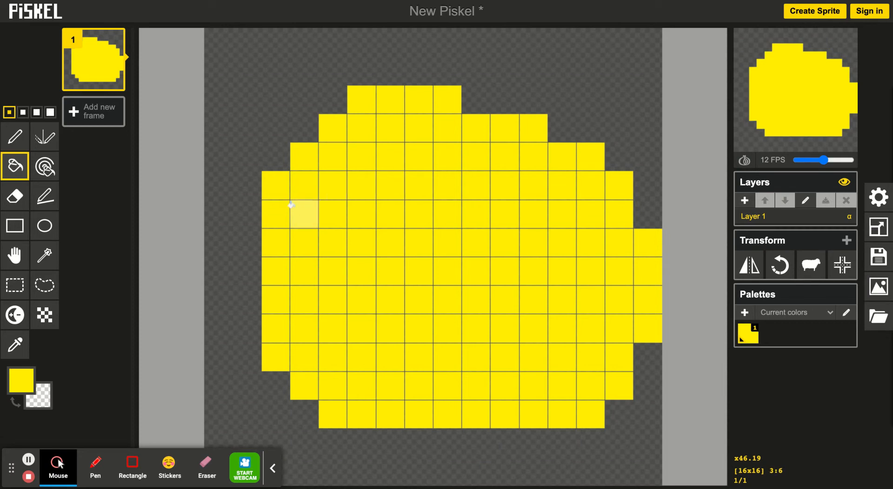
Draw two 2 x 2 pixel black eyes and a curved black smile on the yellow face with the Pen tool
left_click(16, 138)
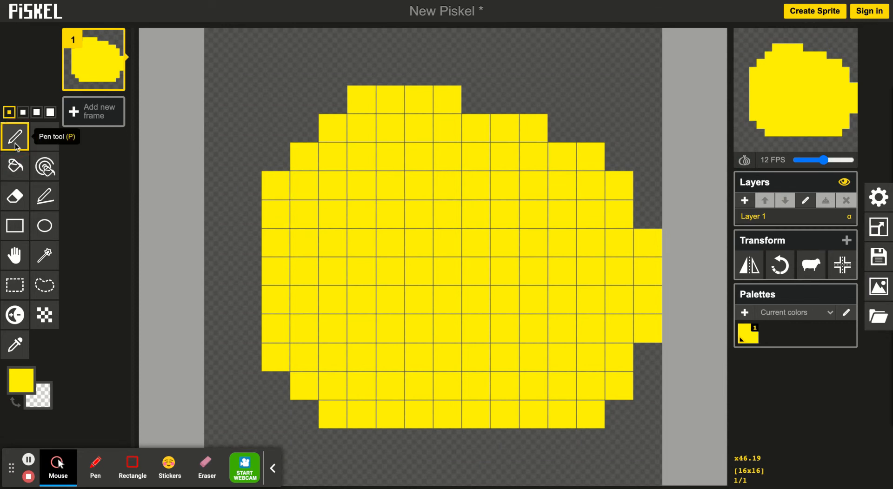
left_click(21, 385)
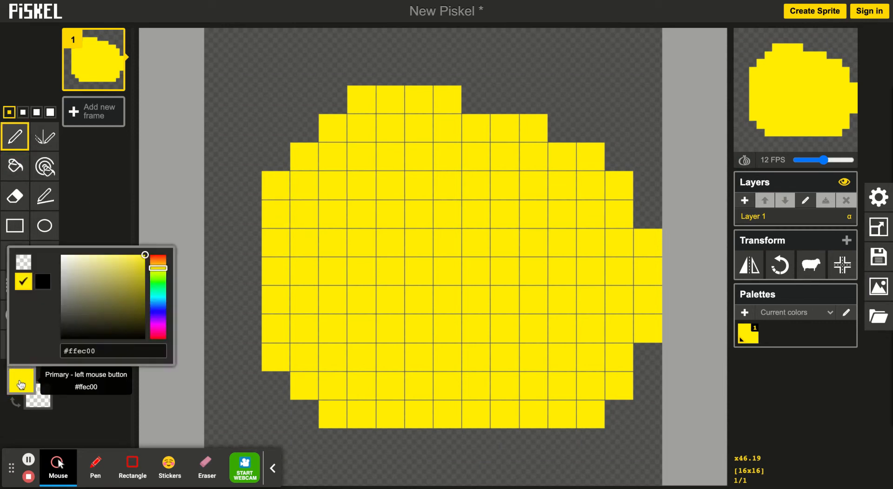
left_click(44, 282)
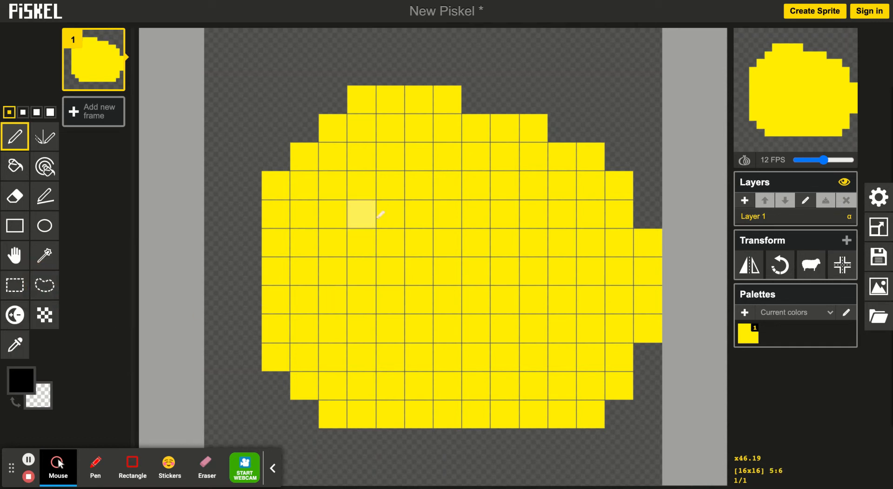
mouse_move(362, 182)
left_mouse_down()
mouse_move(354, 203)
mouse_move(382, 213)
mouse_move(395, 185)
left_mouse_up()
mouse_move(504, 186)
left_mouse_down()
mouse_move(524, 187)
mouse_move(526, 197)
mouse_move(522, 207)
mouse_move(503, 205)
left_mouse_up()
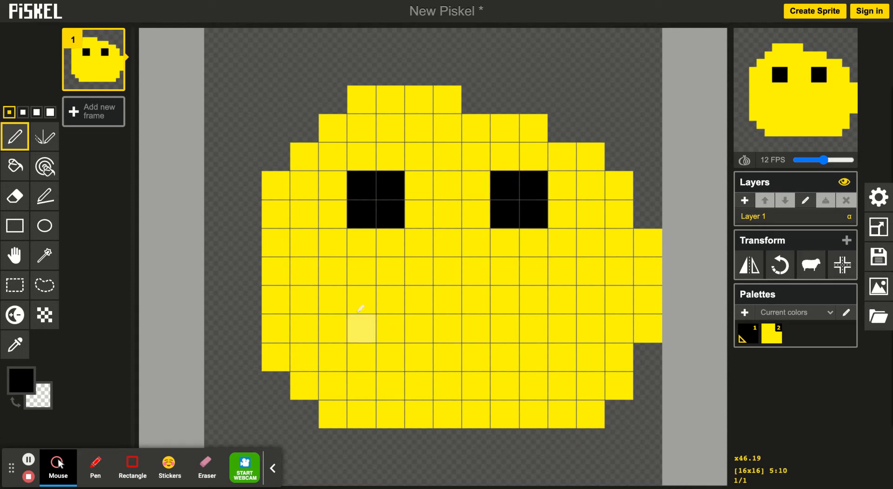
mouse_move(333, 298)
left_mouse_down()
mouse_move(384, 329)
mouse_move(459, 356)
mouse_move(505, 353)
mouse_move(531, 338)
mouse_move(576, 280)
left_mouse_up()
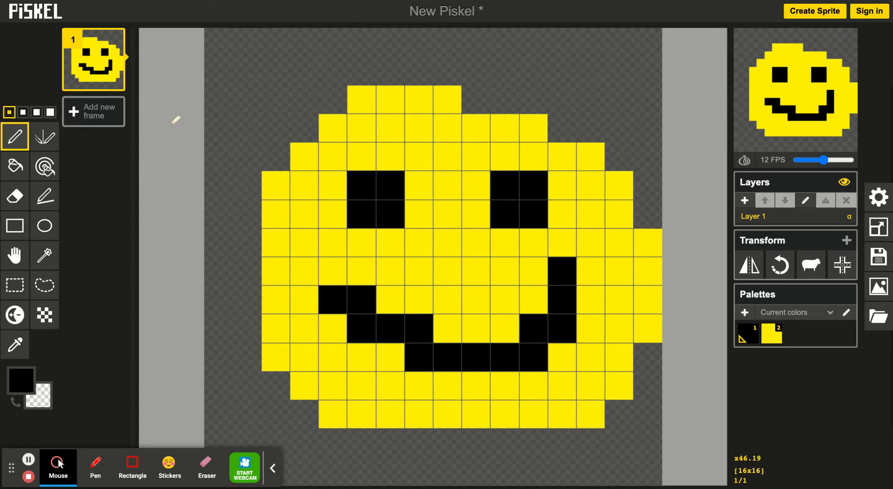
Duplicate the smiley frame and paint the copy's mouth wide open in black
left_click(99, 115)
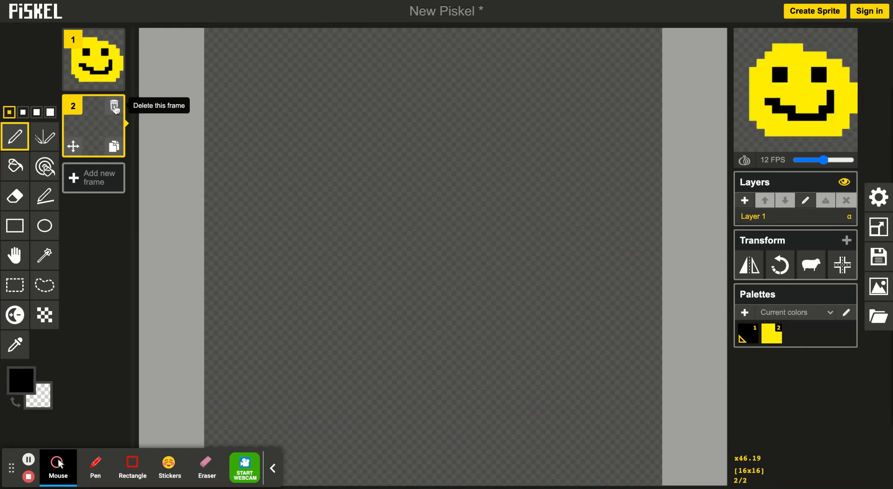
left_click(115, 107)
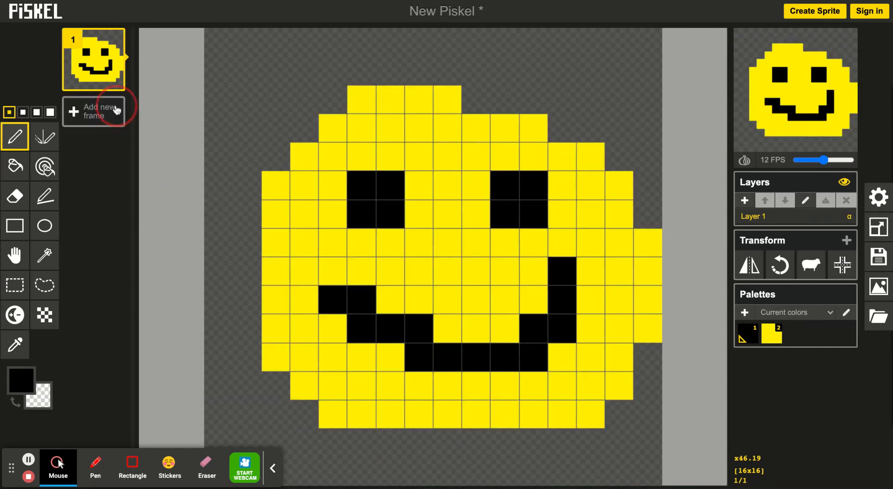
left_click(113, 81)
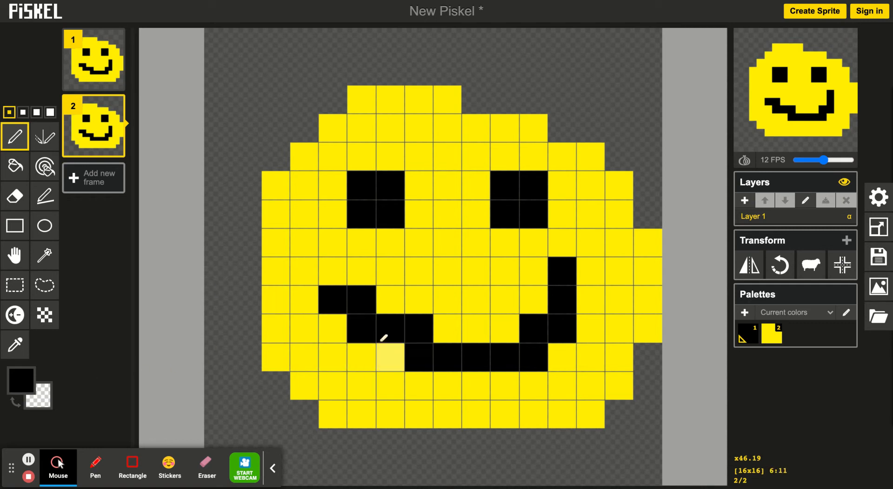
mouse_move(365, 356)
left_mouse_down()
mouse_move(403, 366)
mouse_move(382, 371)
mouse_move(412, 379)
mouse_move(518, 376)
mouse_move(517, 334)
mouse_move(547, 302)
mouse_move(483, 341)
mouse_move(413, 343)
mouse_move(473, 326)
left_mouse_up()
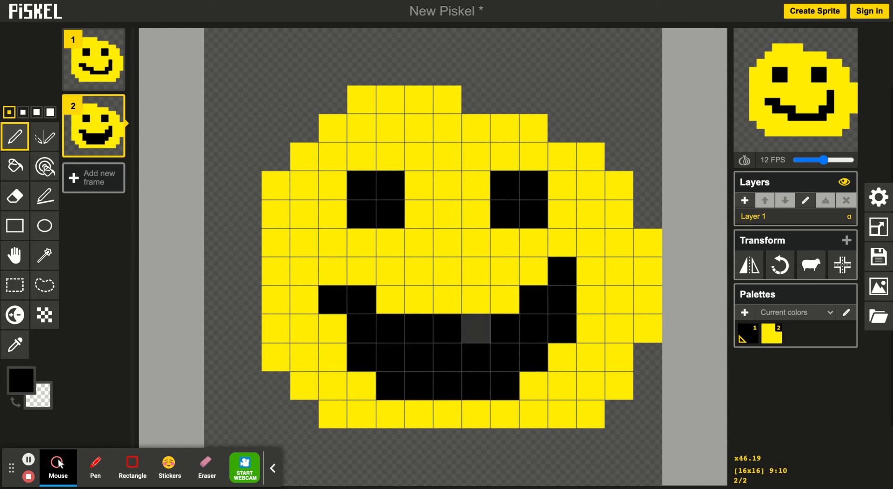
Paint a red #ff0000 tongue, 3 pixels wide and 2 high, inside the open mouth of frame 2
left_click(22, 380)
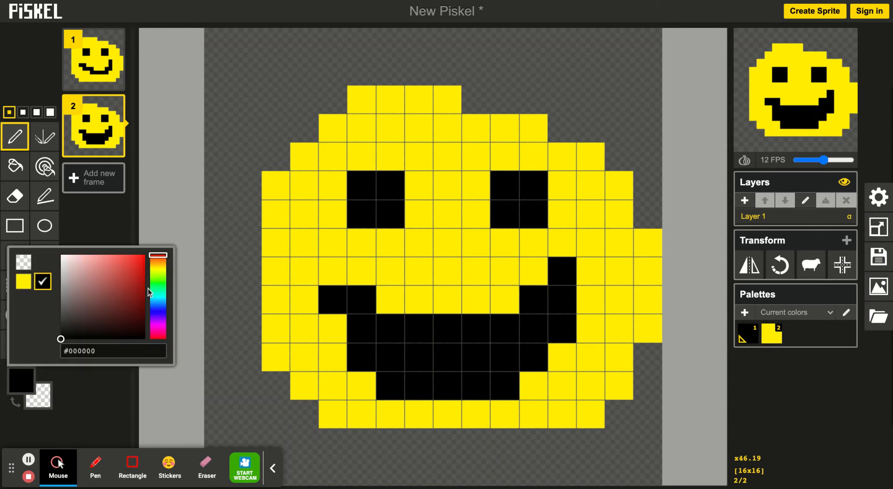
left_click(144, 257)
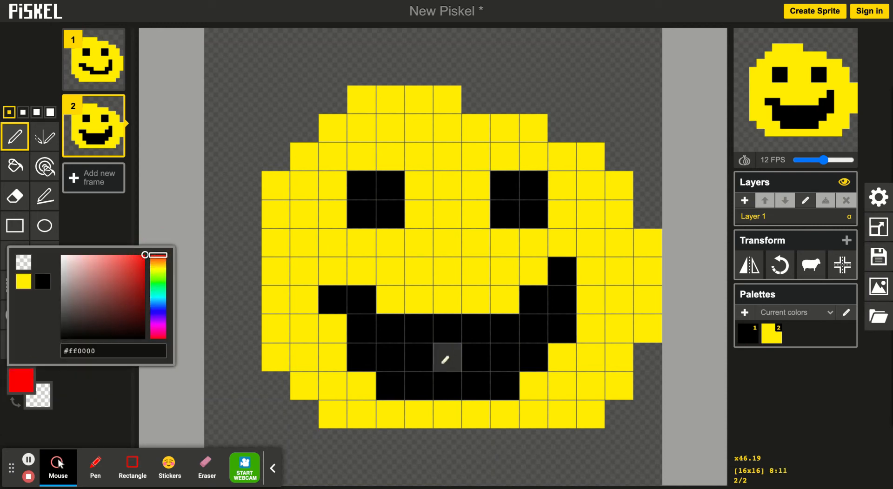
mouse_move(426, 364)
left_mouse_down()
mouse_move(474, 363)
mouse_move(472, 387)
mouse_move(445, 386)
left_mouse_up()
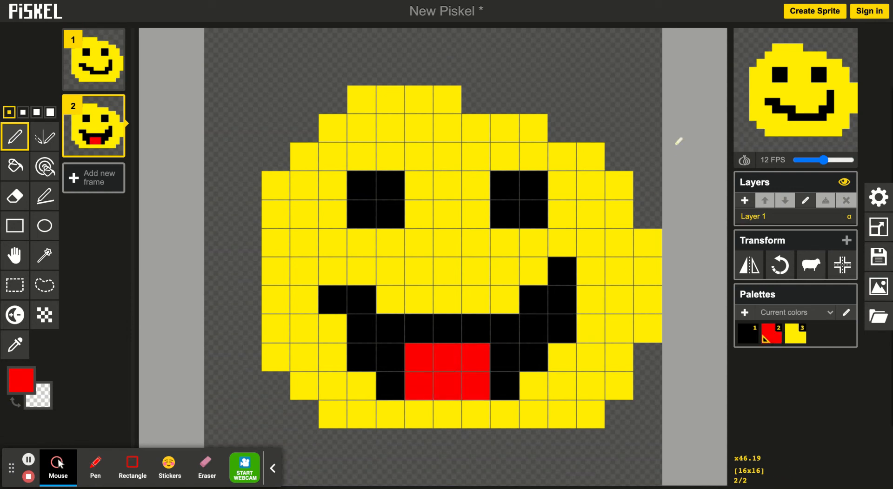
Slow the animation preview down to 6 FPS
mouse_move(847, 76)
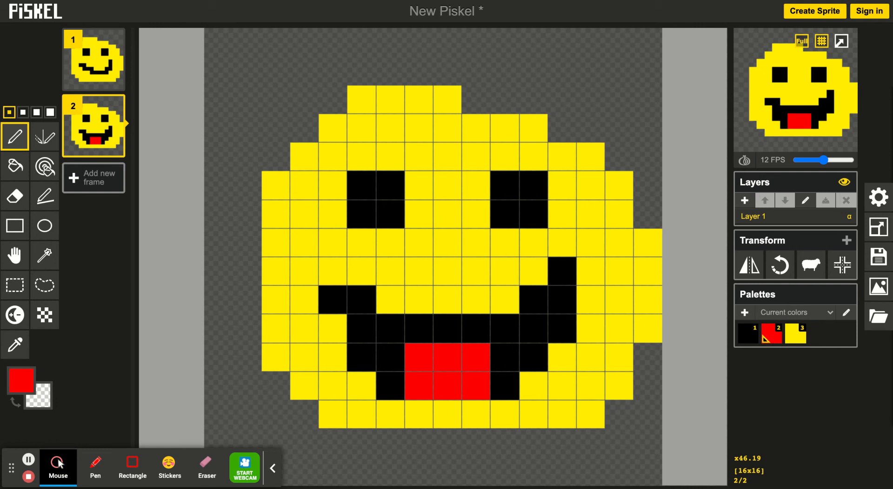
left_click(807, 160)
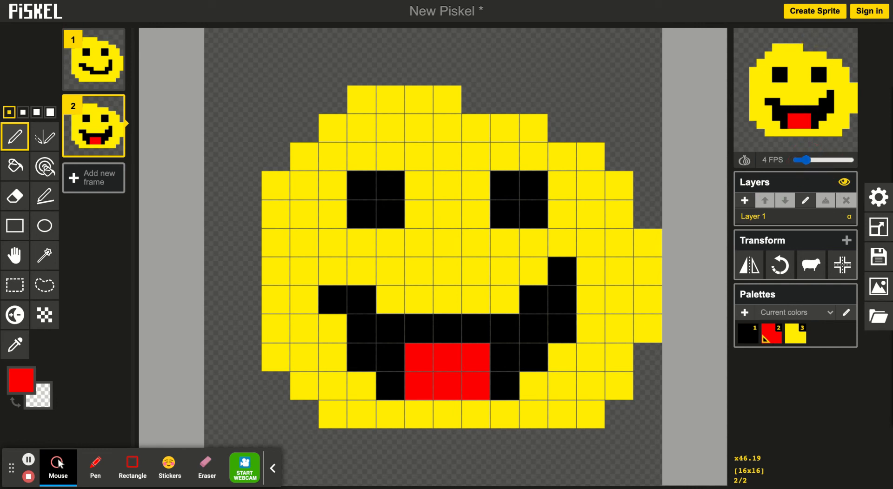
left_click_drag(810, 160, 810, 161)
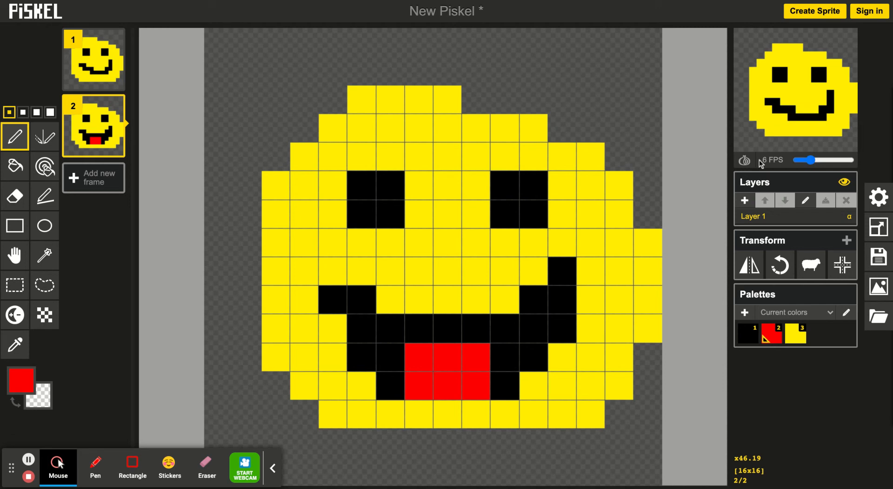
Toggle the onion skin on and off to compare frame 2 with the frame before it, leaving it off
left_click(744, 161)
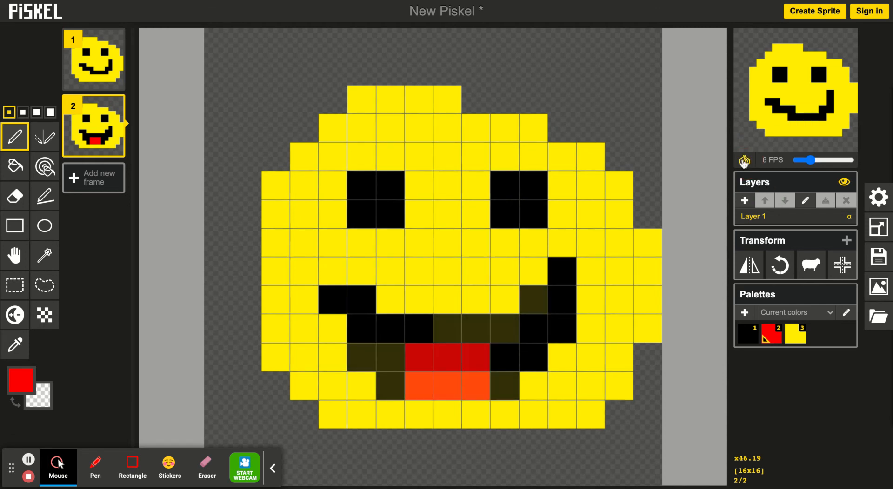
left_click(744, 161)
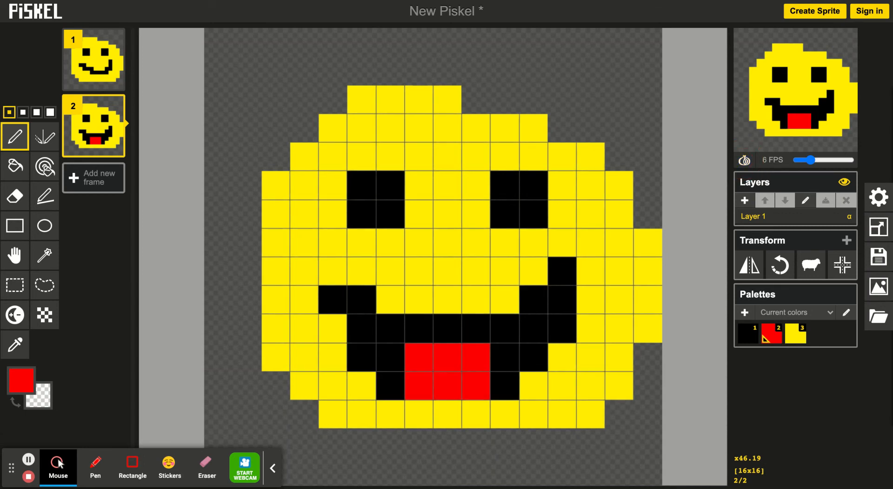
left_click(745, 161)
left_click(744, 161)
left_click(744, 161)
left_click(745, 161)
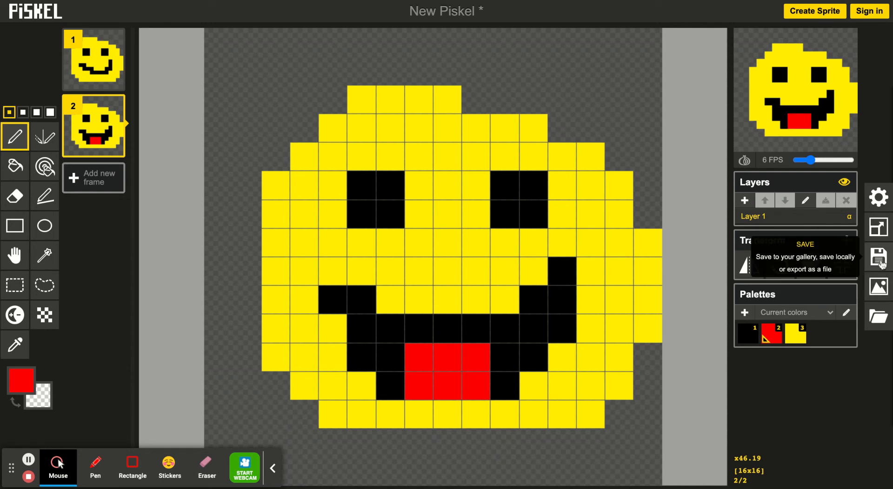
Export the sprite as a looping animated GIF download at 1.0x scale and close the export settings
left_click(878, 286)
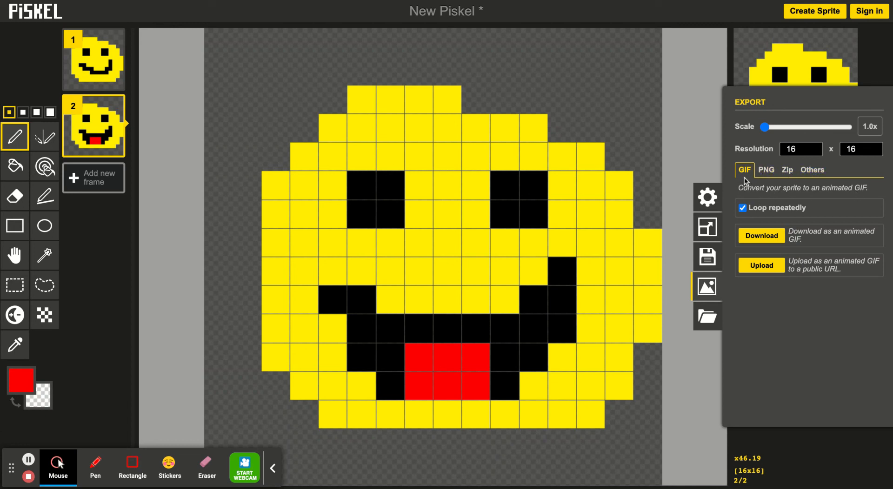
left_click(771, 240)
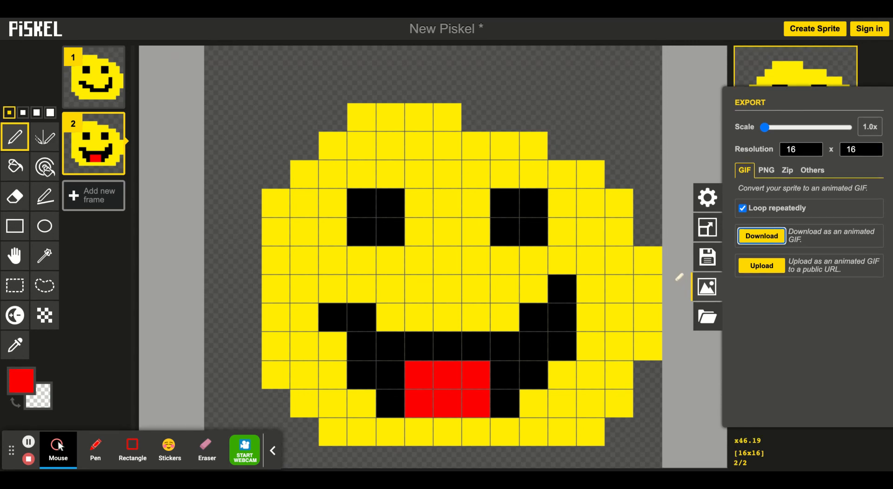
left_click(704, 289)
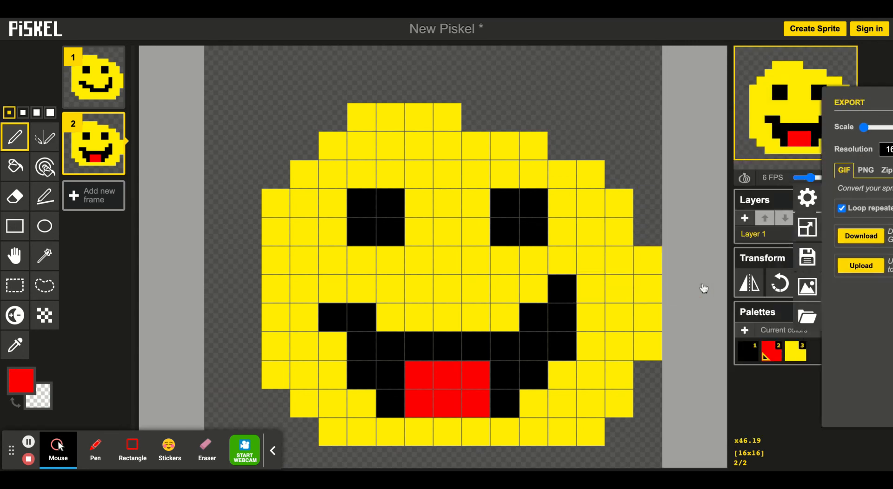